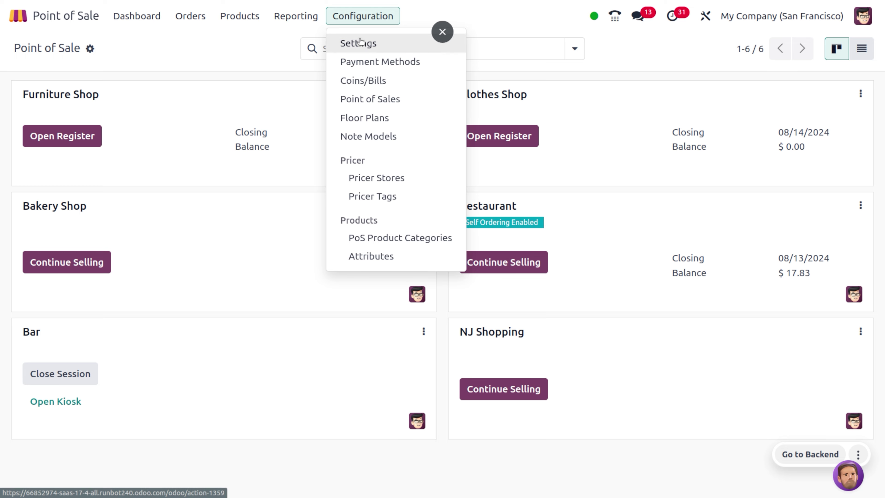
- Open the Point of Sale settings and examine the Closing Entry by product option in the Accounting section
left_click(359, 41)
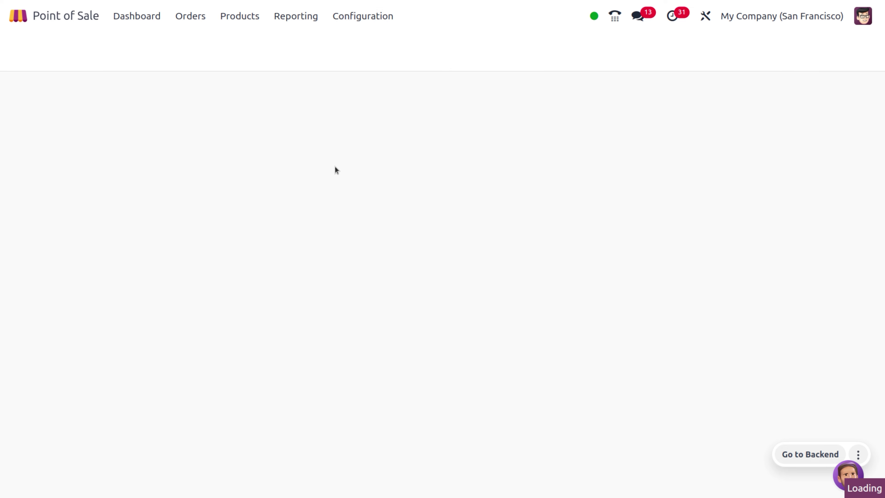
scroll(266, 388, "down", 8)
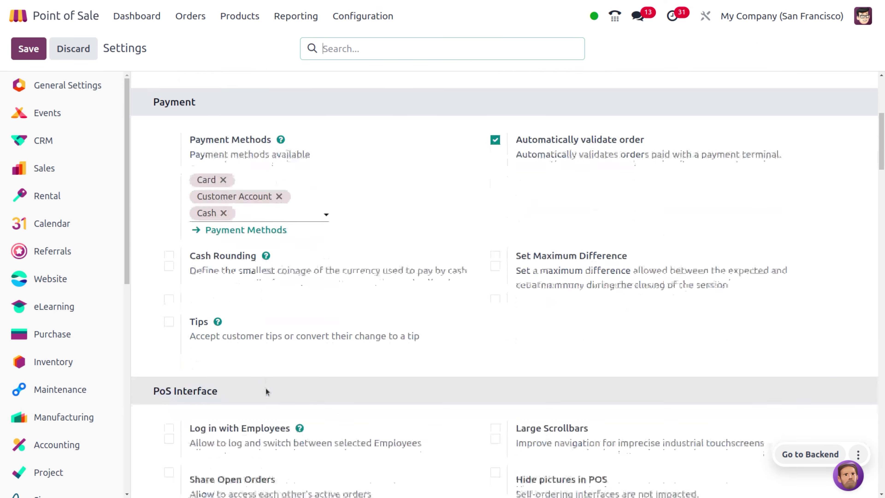
scroll(265, 388, "down", 3)
scroll(266, 388, "down", 5)
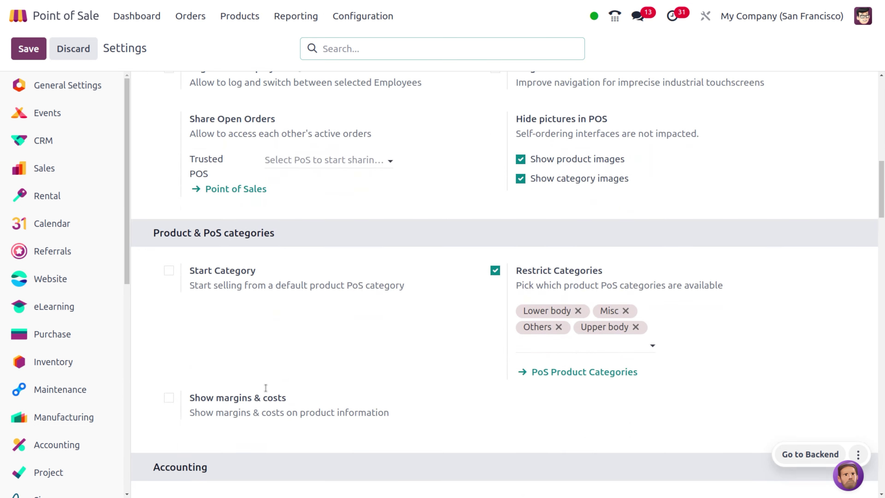
scroll(265, 388, "down", 6)
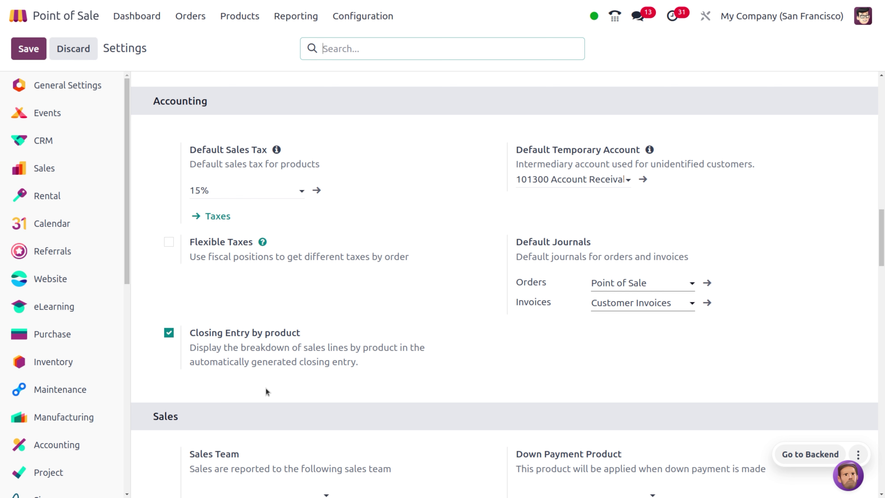
scroll(501, 262, "up", 6)
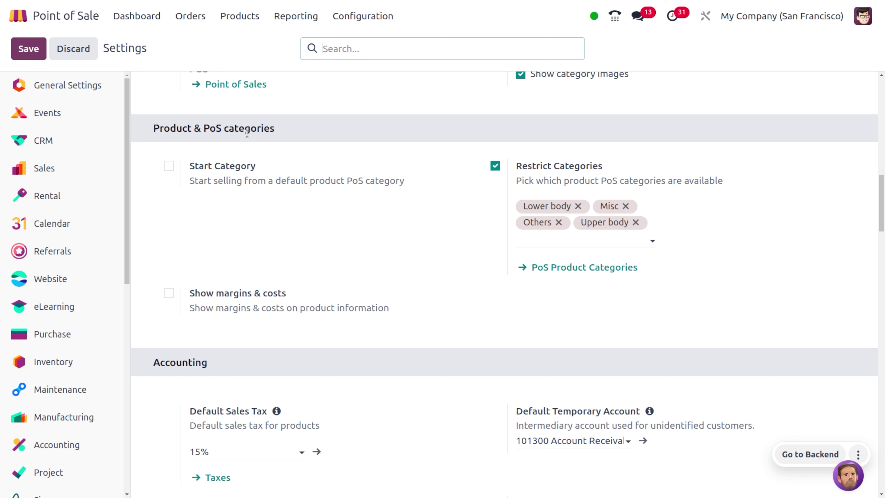
scroll(322, 167, "up", 5)
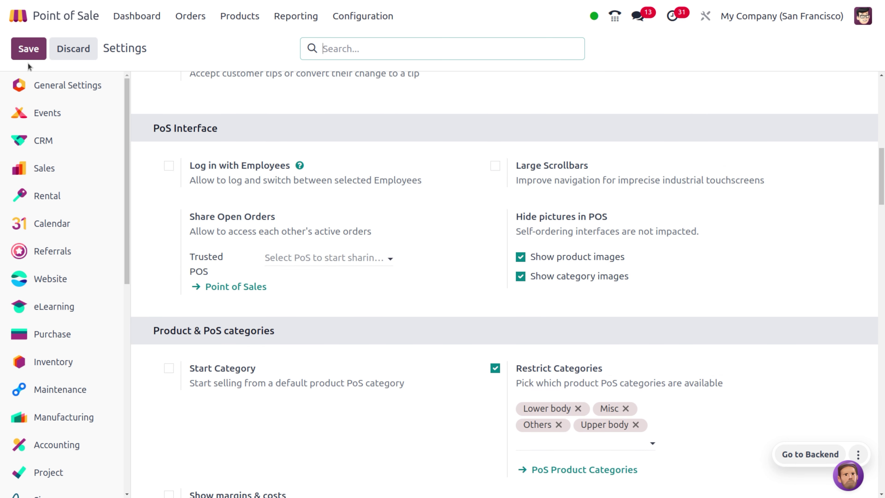
- Return to the shop dashboard and open a Clothes Shop register session with an opening cash of 1000
left_click(141, 16)
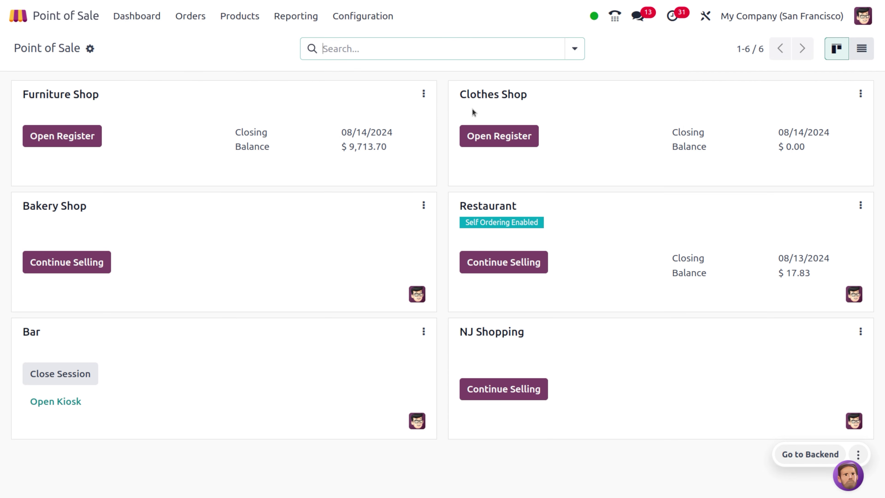
left_click(495, 142)
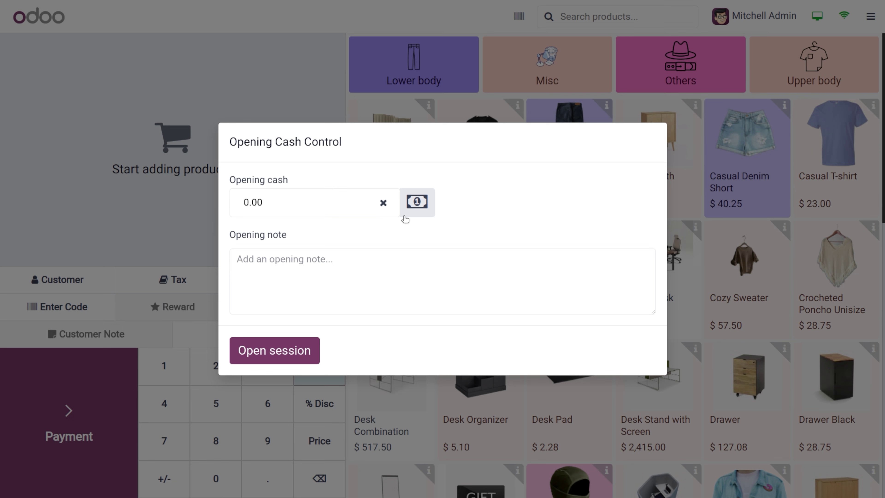
left_click(269, 204)
key("BackSpace")
key("BackSpace")
key("BackSpace")
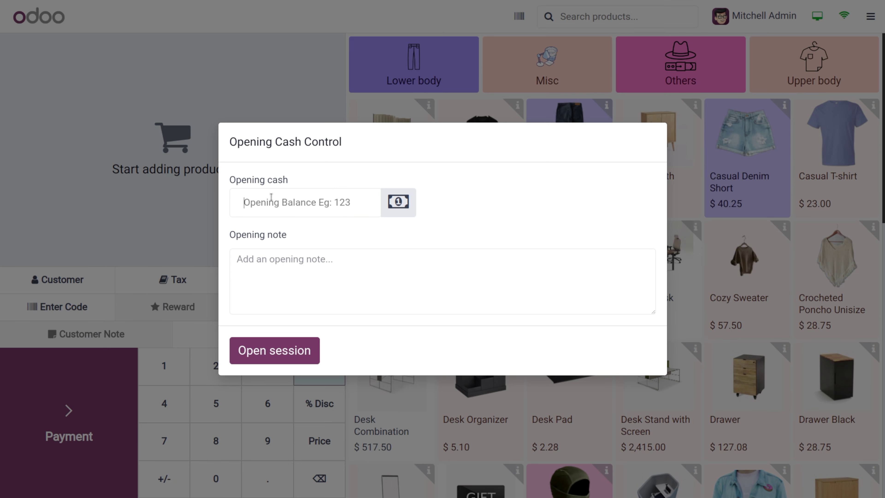
type("1000")
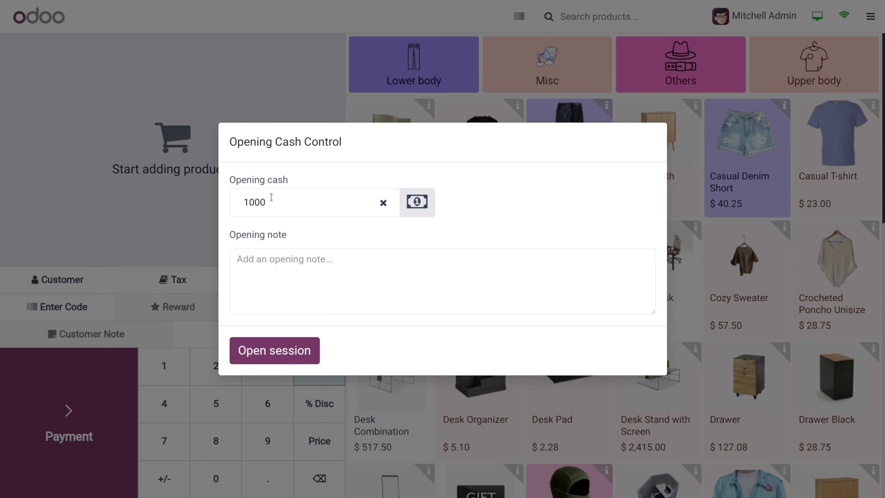
left_click(271, 350)
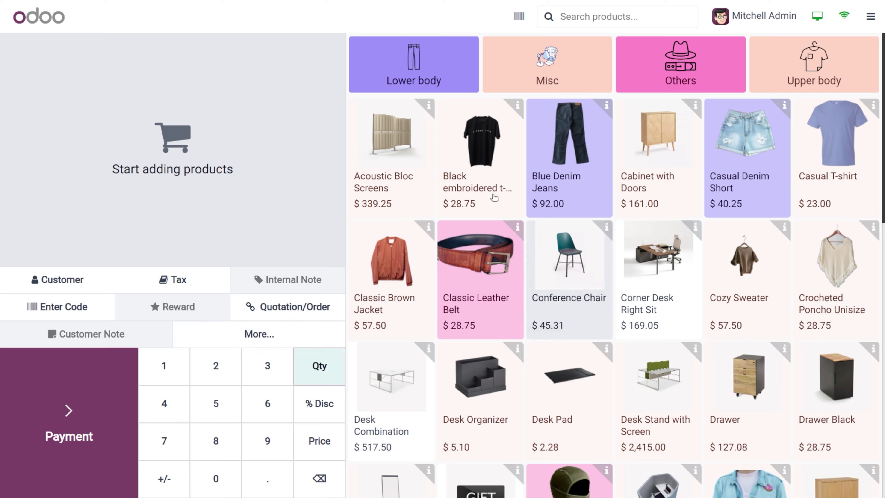
- Add the Black embroidered t-shirt in size S and the Casual T-shirt in black, size S, to the order
left_click(480, 187)
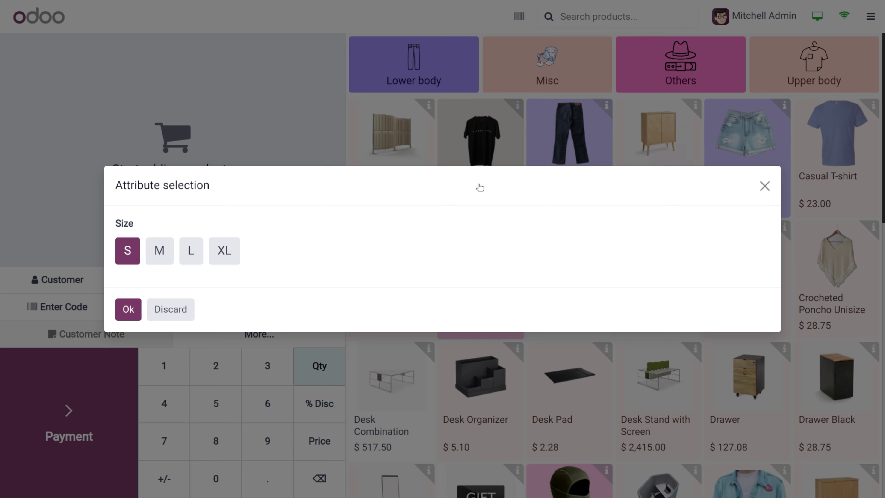
left_click(128, 312)
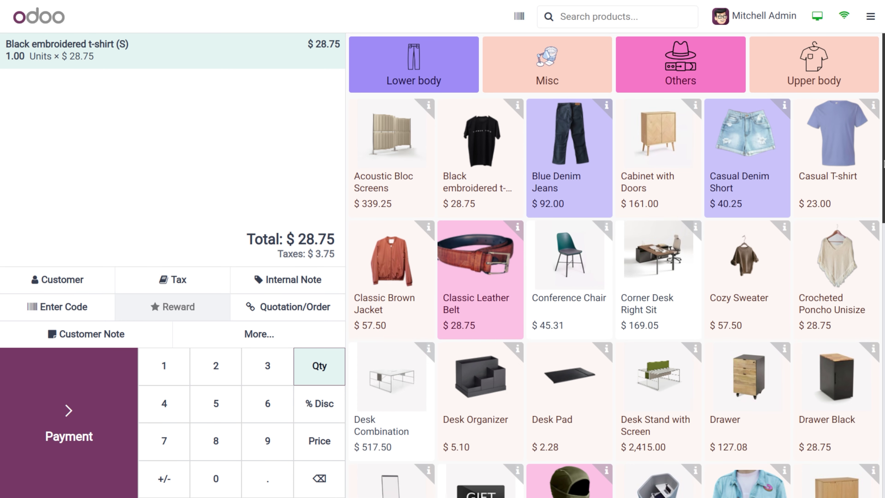
left_click(822, 155)
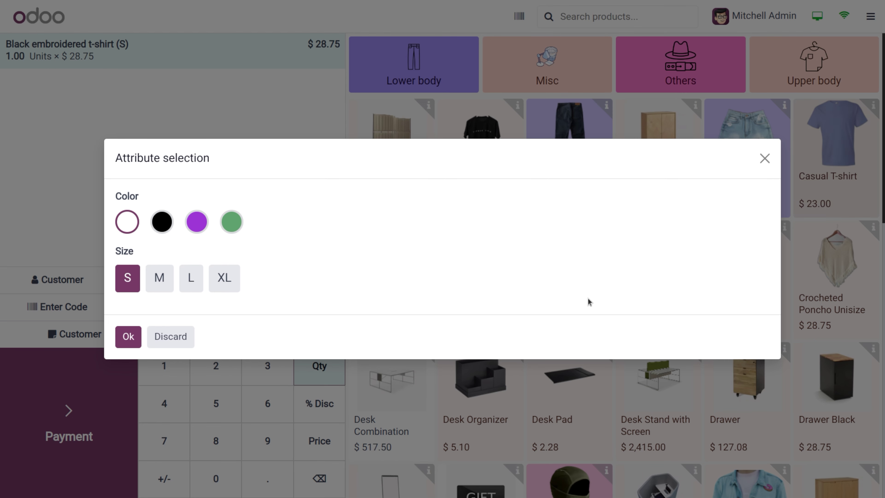
left_click(126, 336)
- Add the Corner Desk Right Sit, the Conference Chair with steel legs and the Classic Leather Belt to the order
left_click(656, 276)
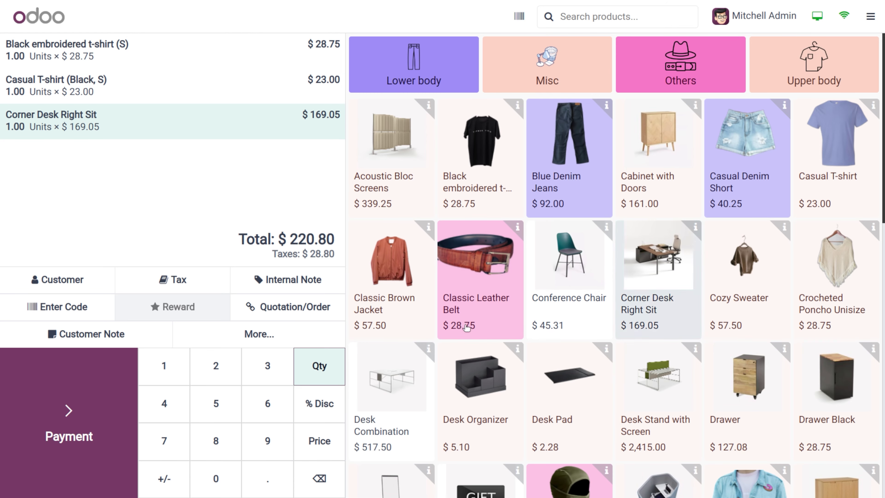
left_click(578, 297)
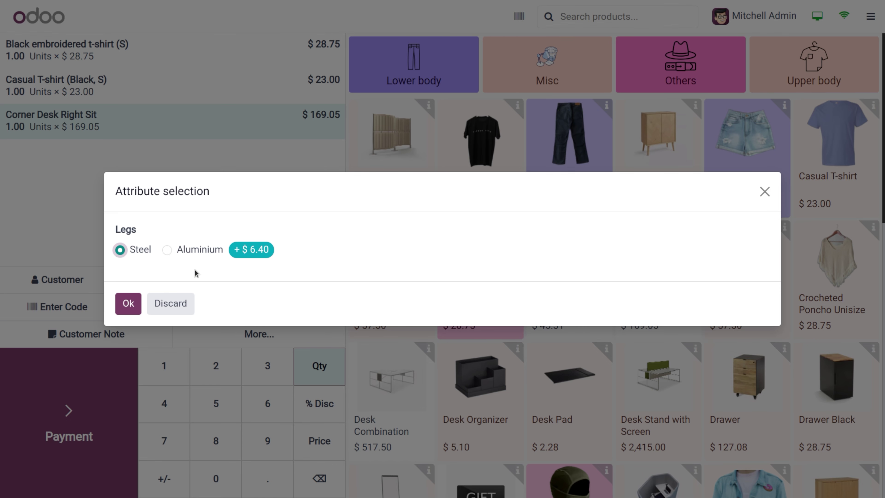
left_click(128, 303)
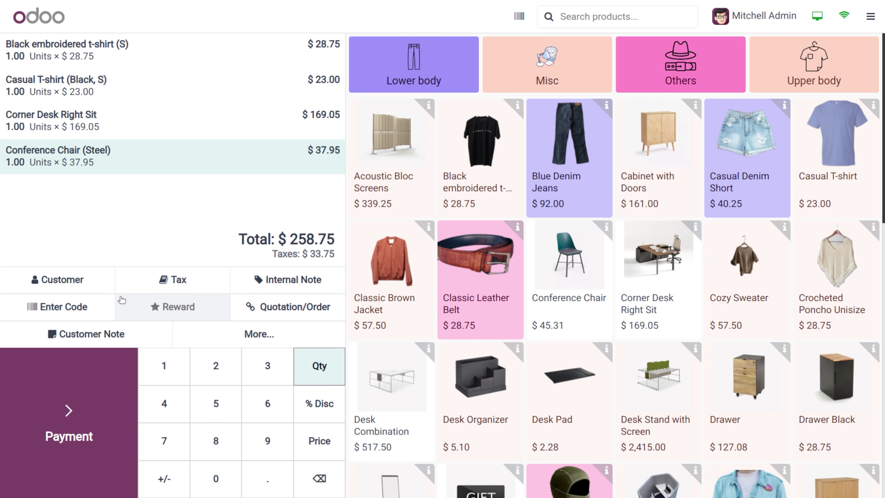
left_click(478, 283)
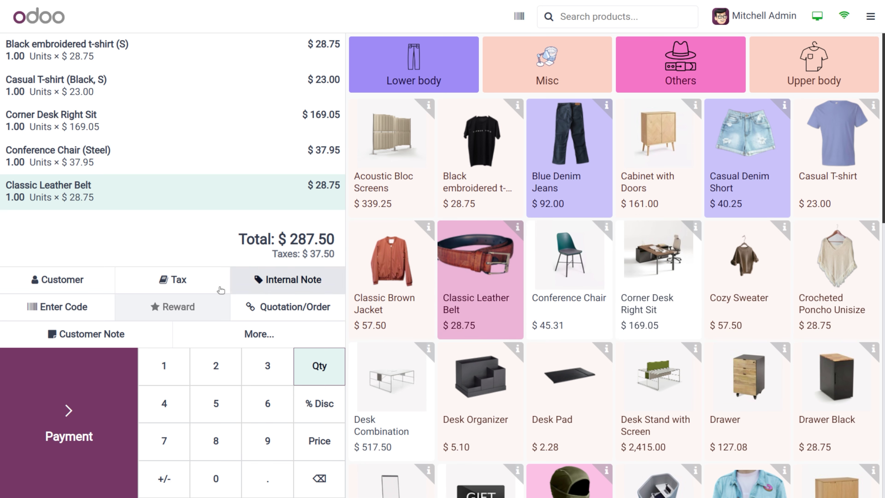
- Assign an existing customer to the order, then pay the full amount by card and validate the payment
left_click(74, 279)
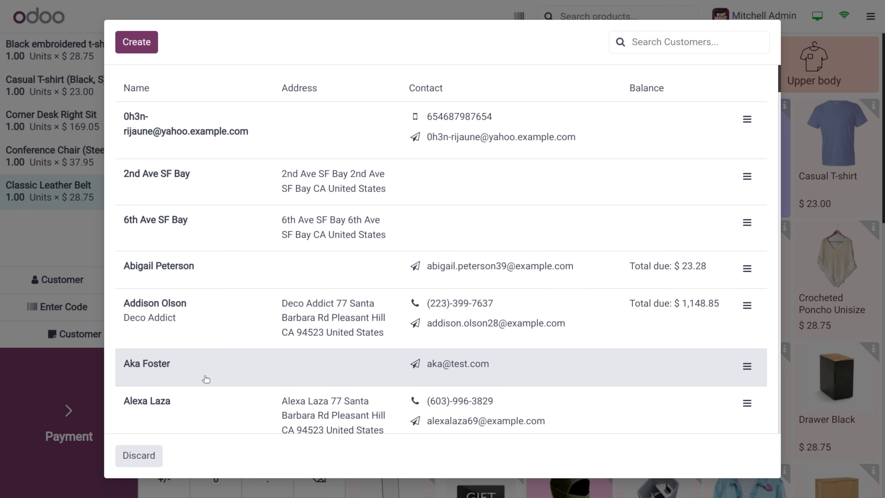
left_click(214, 398)
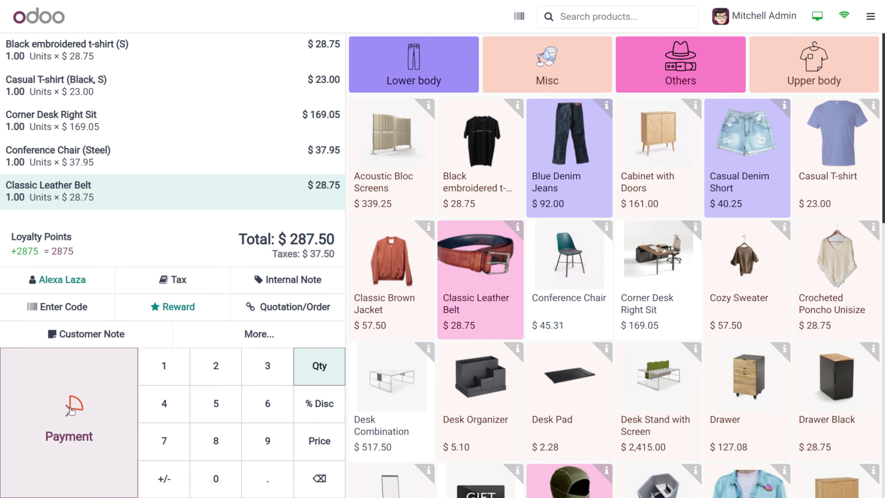
left_click(69, 431)
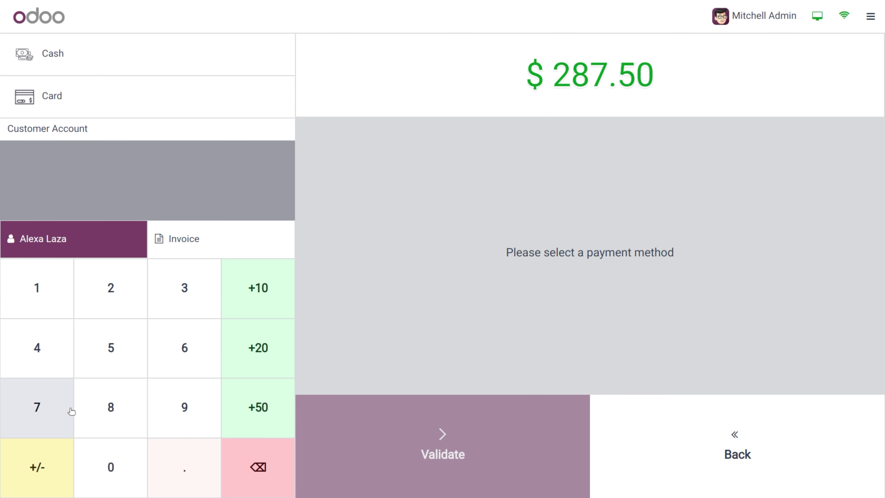
left_click(98, 98)
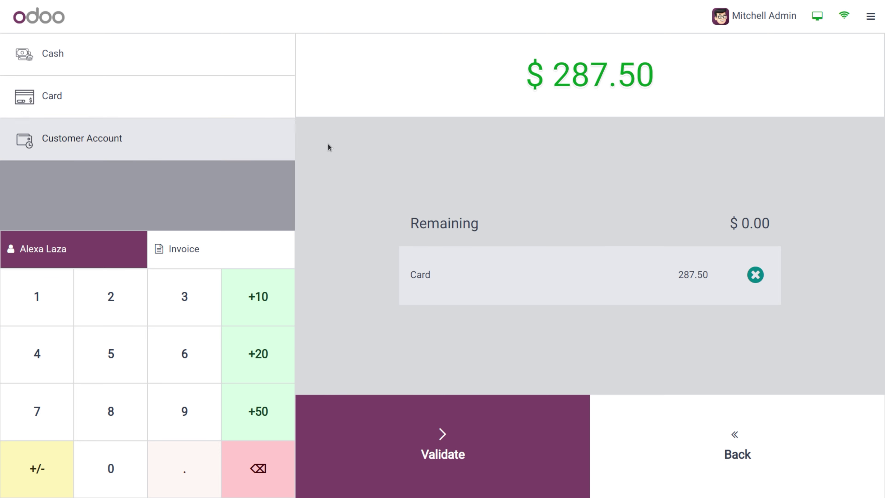
left_click(482, 453)
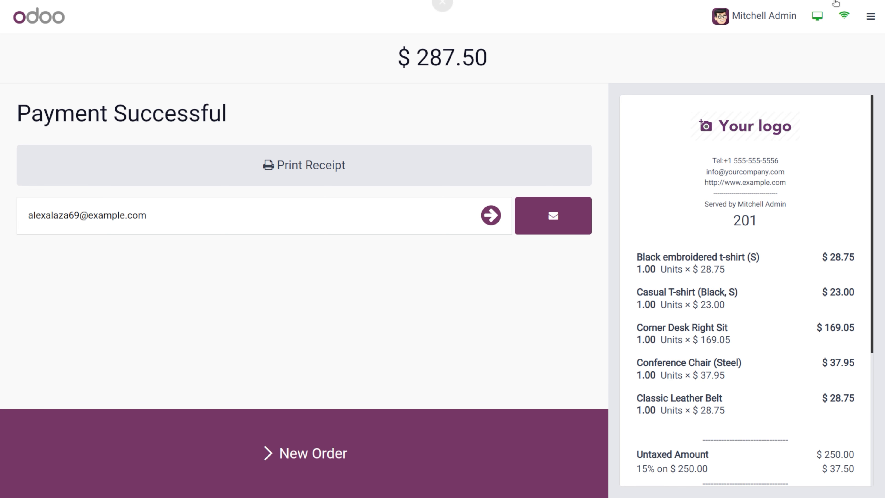
- Close the register with the counted cash at 0 and accept logging the payments difference
left_click(870, 17)
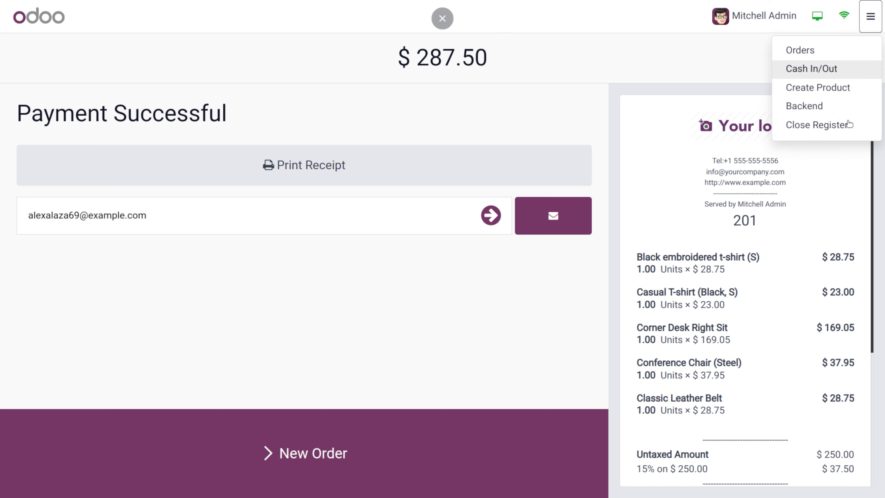
left_click(842, 126)
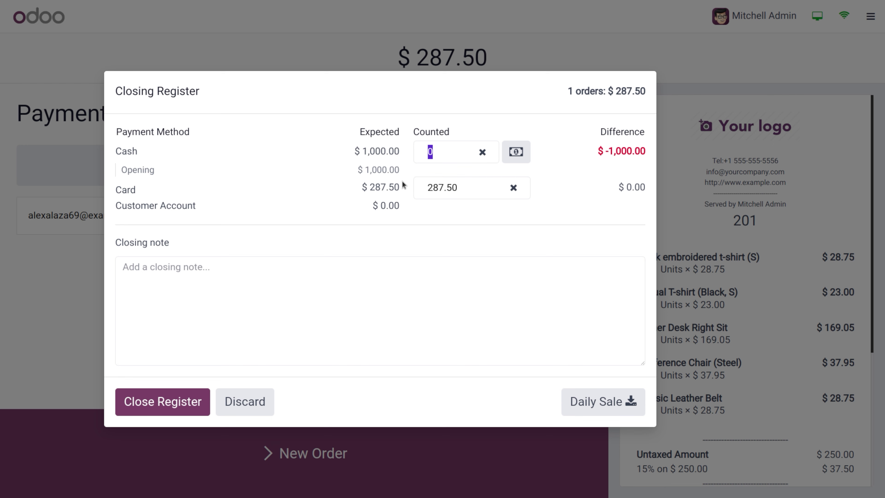
left_click(184, 409)
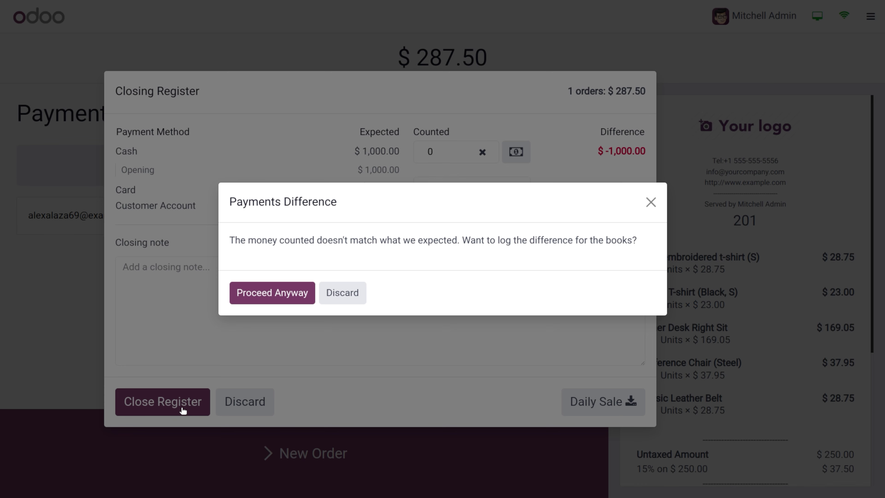
left_click(294, 296)
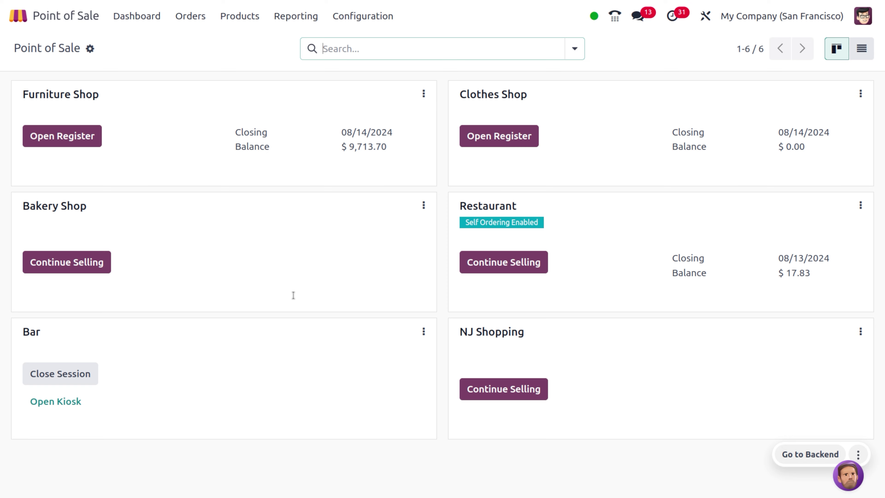
- Switch to the Accounting app and open the Point of Sale journal entry with reference POS/00012
left_click(11, 16)
type("acc")
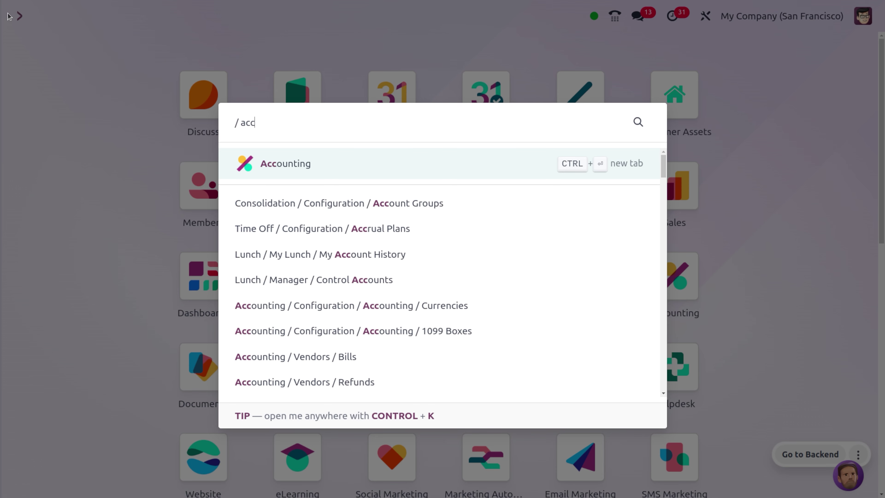
key("Return")
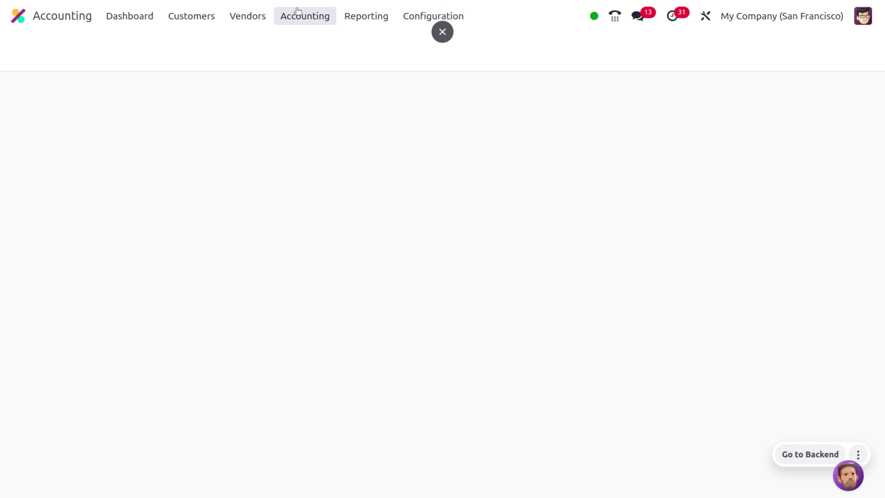
left_click(297, 12)
left_click(327, 62)
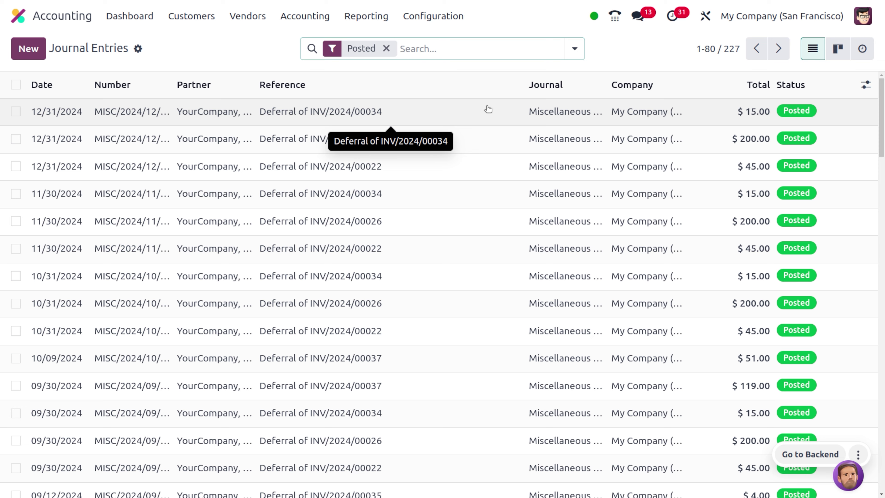
scroll(295, 183, "down", 15)
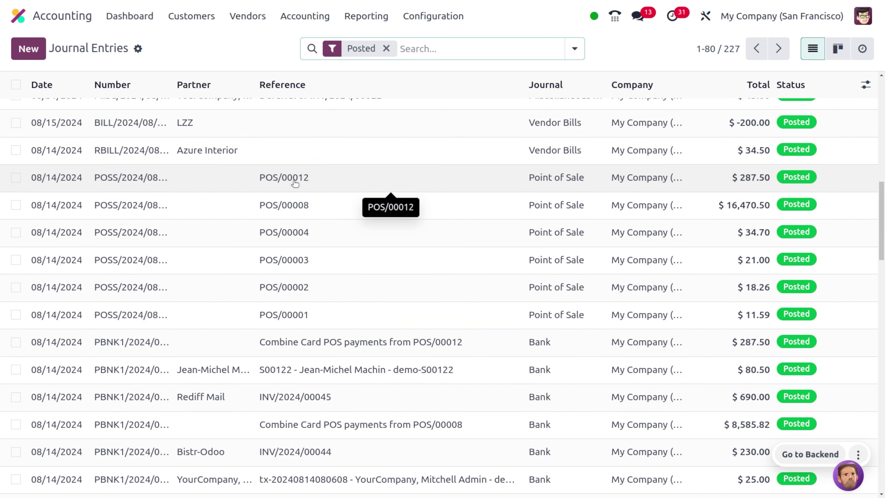
left_click(296, 181)
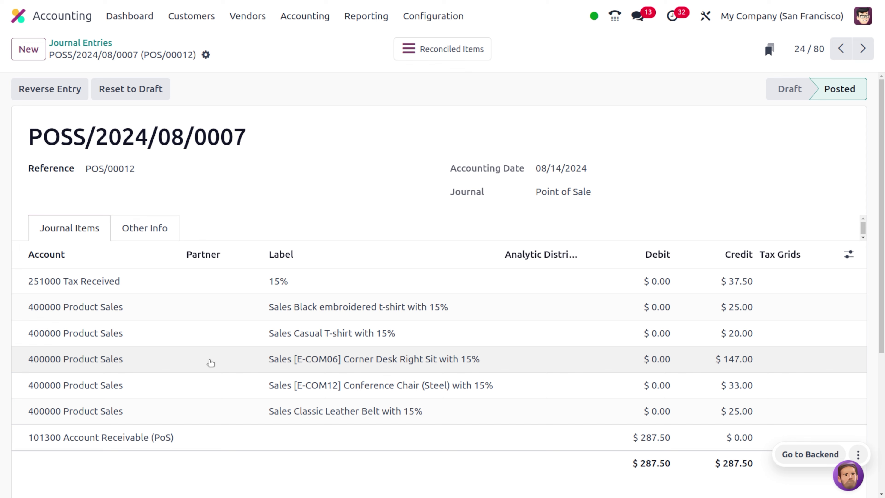
- Switch to the Point of Sale app and open its settings for the Clothes Shop
left_click(28, 21)
type("pos")
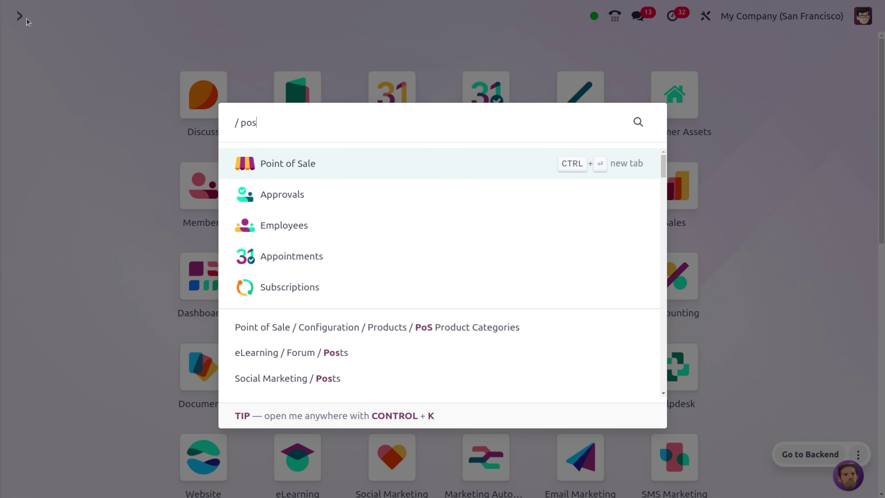
key("Return")
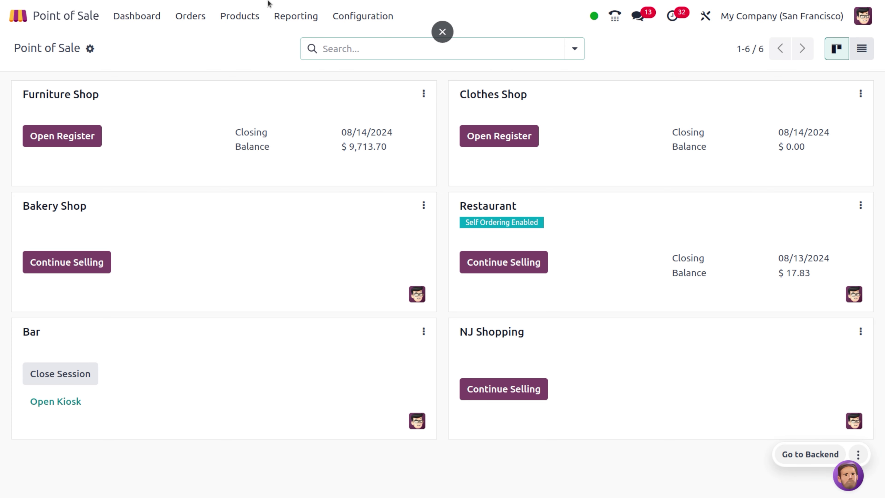
left_click(344, 17)
left_click(356, 42)
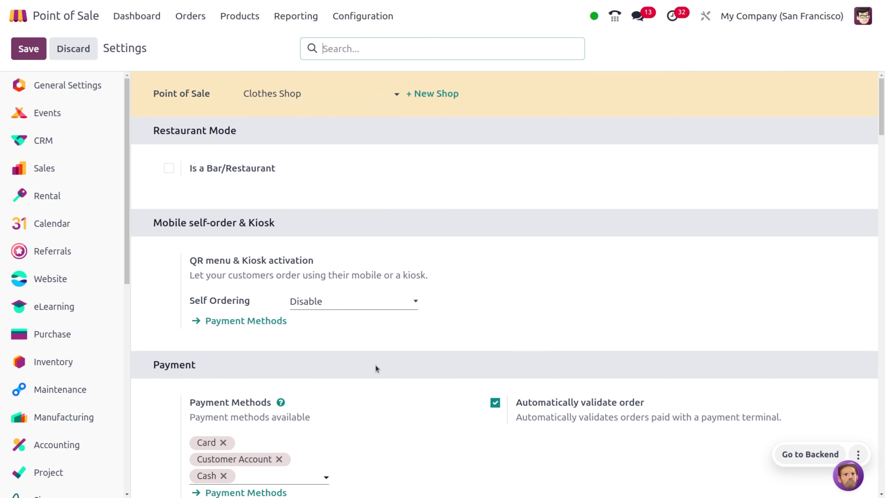
- Disable Closing Entry by product in the Clothes Shop's accounting settings and save the change
scroll(376, 365, "down", 15)
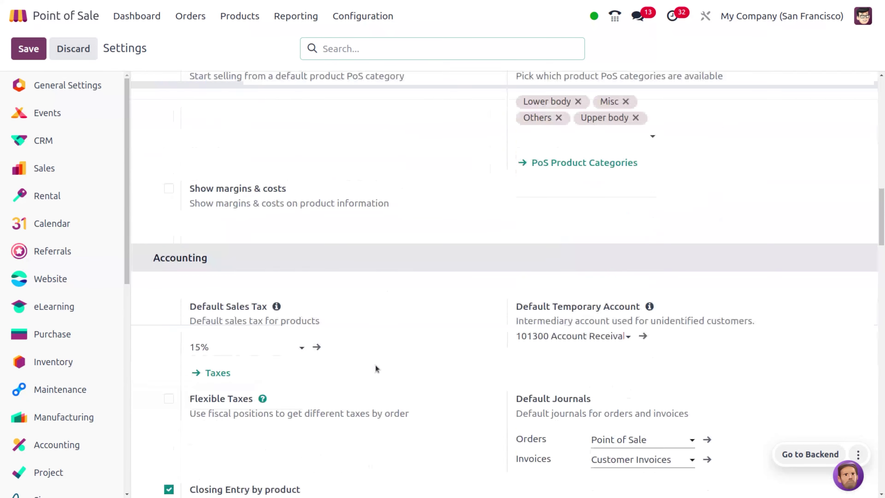
scroll(375, 364, "down", 3)
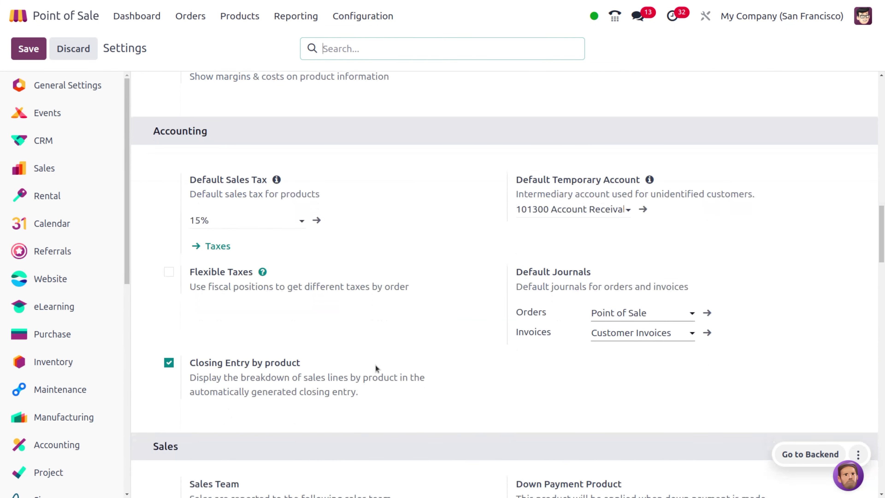
left_click(168, 362)
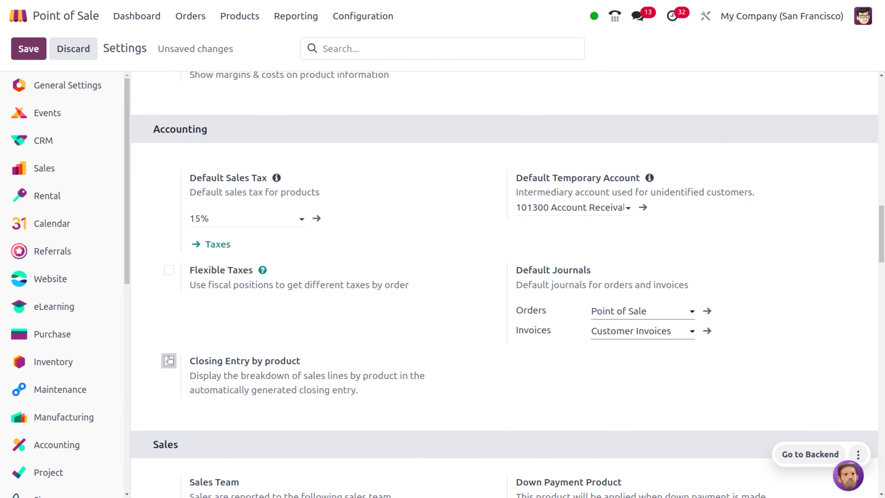
left_click(29, 56)
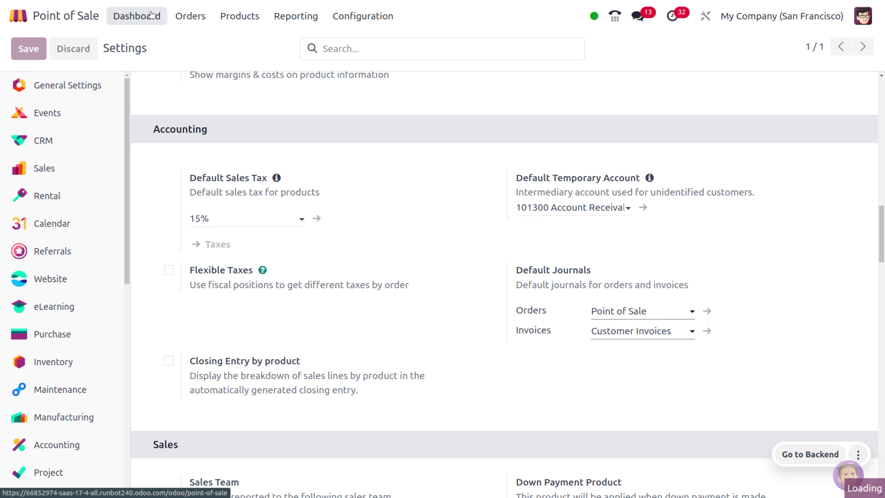
- Return to the Point of Sale dashboard and open a Clothes Shop register session with opening cash of 0.00
left_click(151, 14)
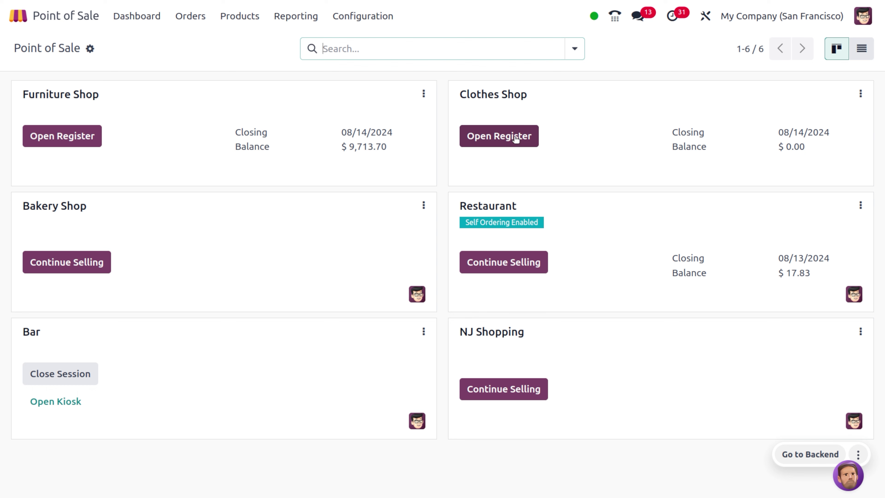
left_click(516, 138)
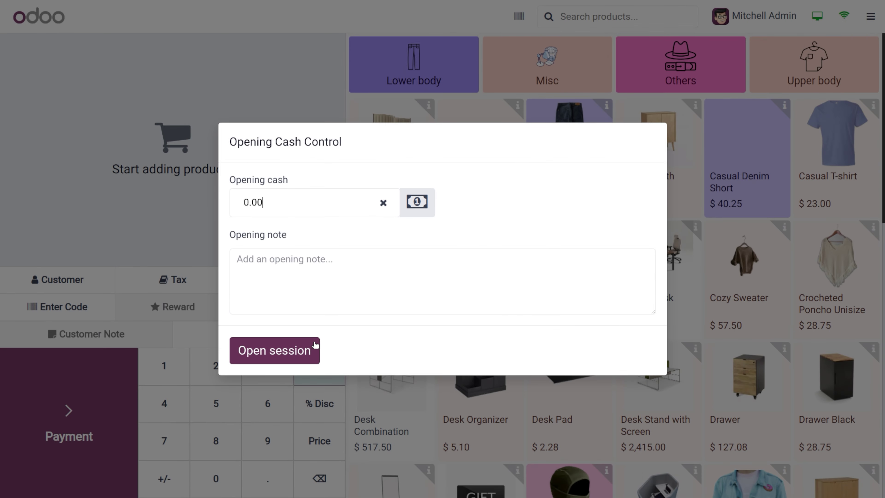
left_click(315, 344)
- Add the Conference Chair with steel legs and the Corner Desk Right Sit to the order
left_click(579, 295)
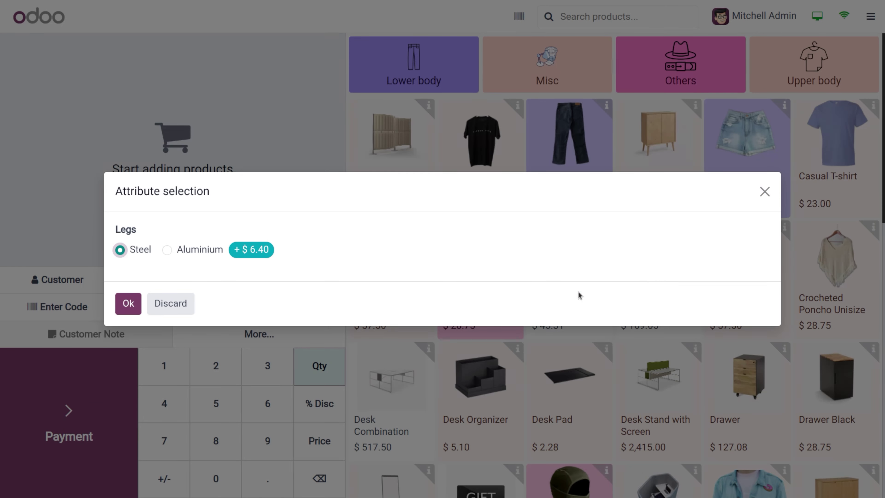
left_click(128, 303)
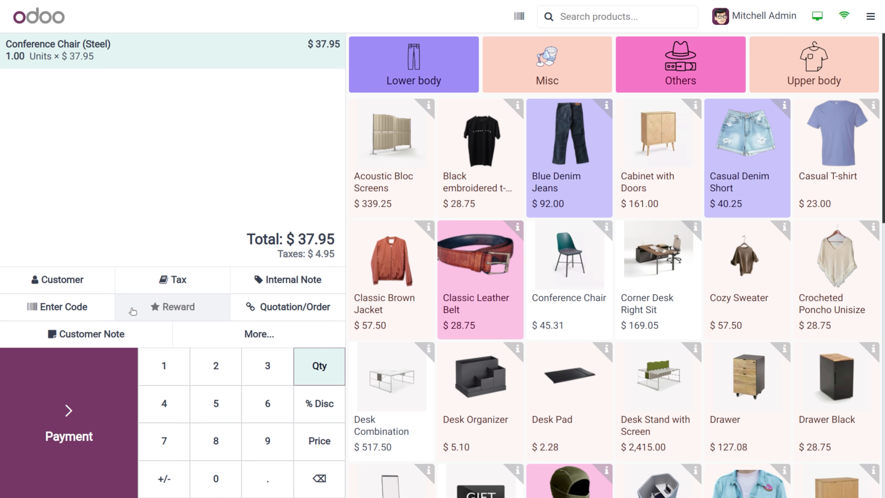
left_click(672, 294)
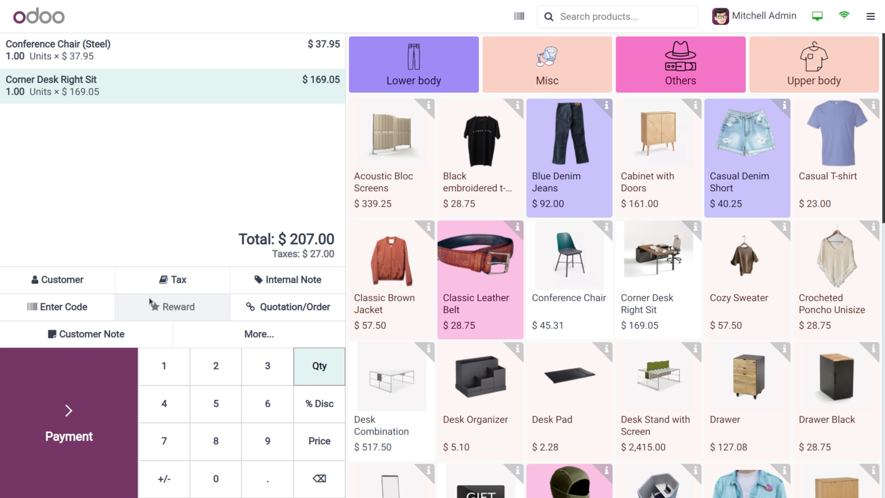
- Assign an existing customer to the order, pay the full $207.00 by card and validate the payment
left_click(49, 285)
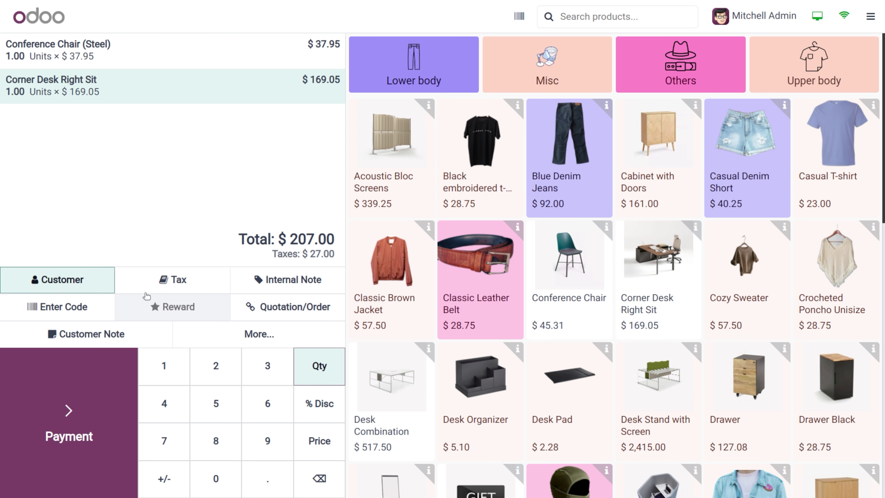
left_click(327, 361)
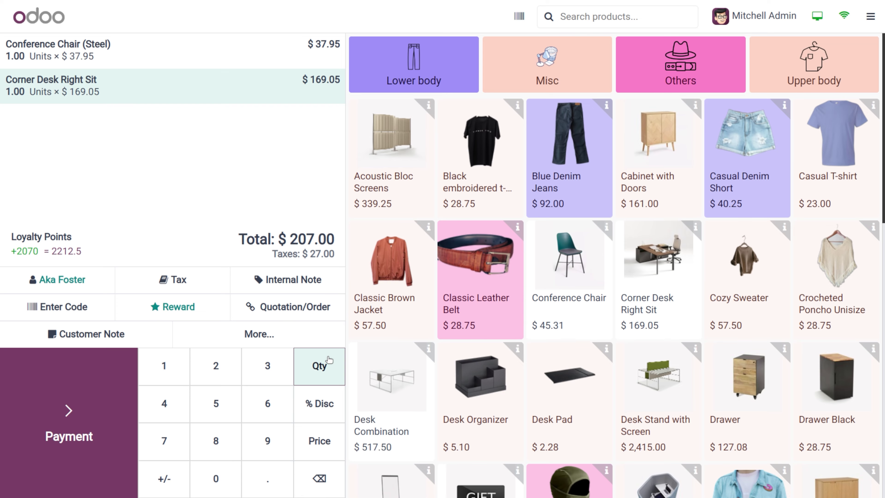
left_click(66, 402)
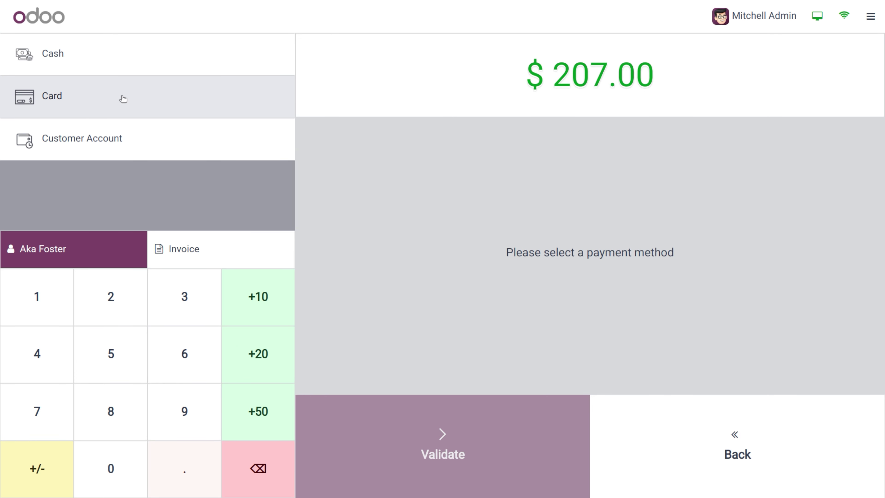
left_click(109, 83)
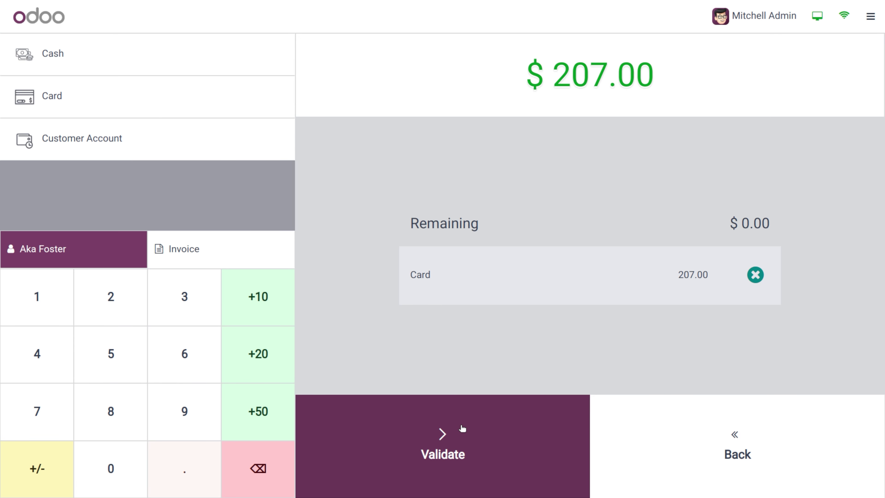
left_click(471, 440)
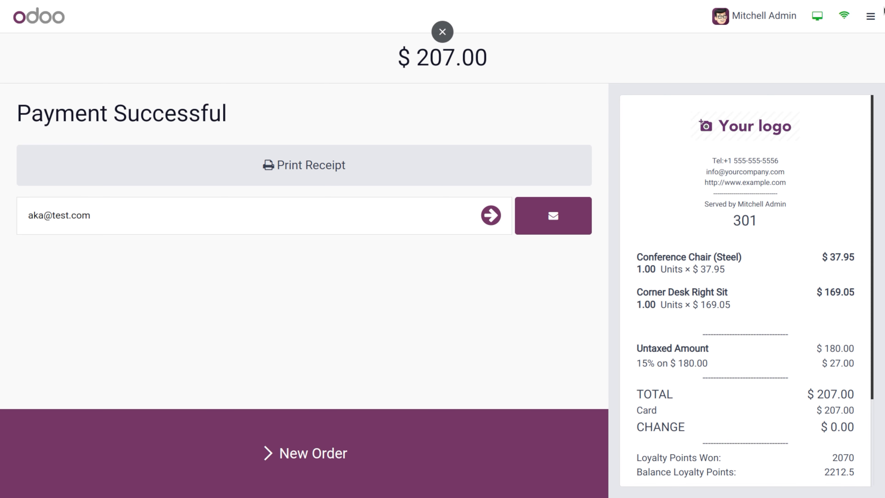
- Close the Clothes Shop register session from the receipt screen and return to the backend
left_click(879, 14)
left_click(817, 125)
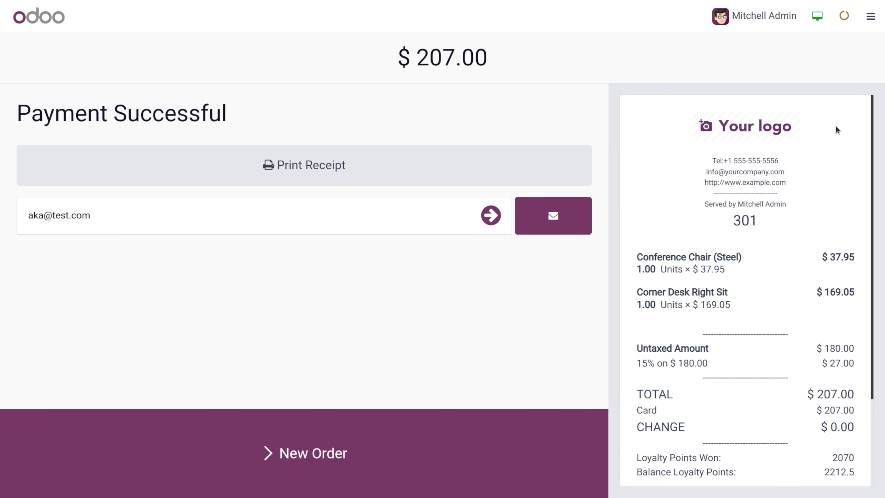
left_click(181, 405)
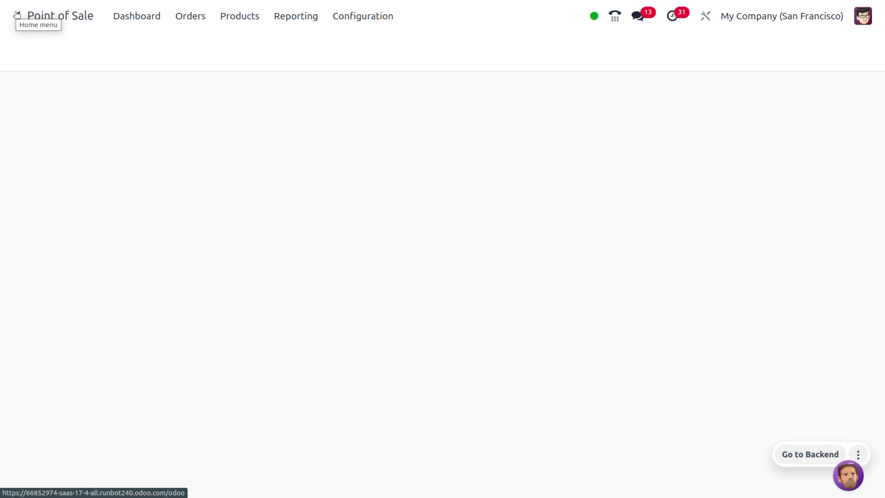
- Switch to the Accounting app and open the list of journal entries
left_click(16, 13)
type("a")
key("Down")
key("Return")
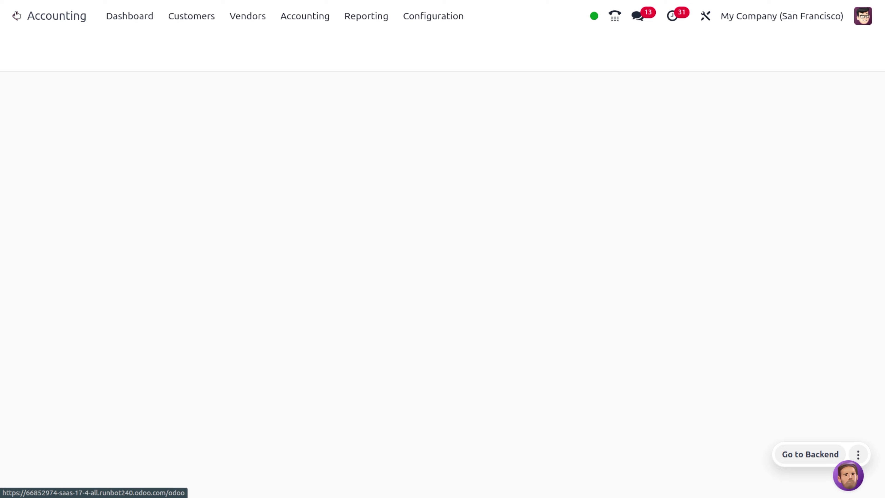
left_click(302, 15)
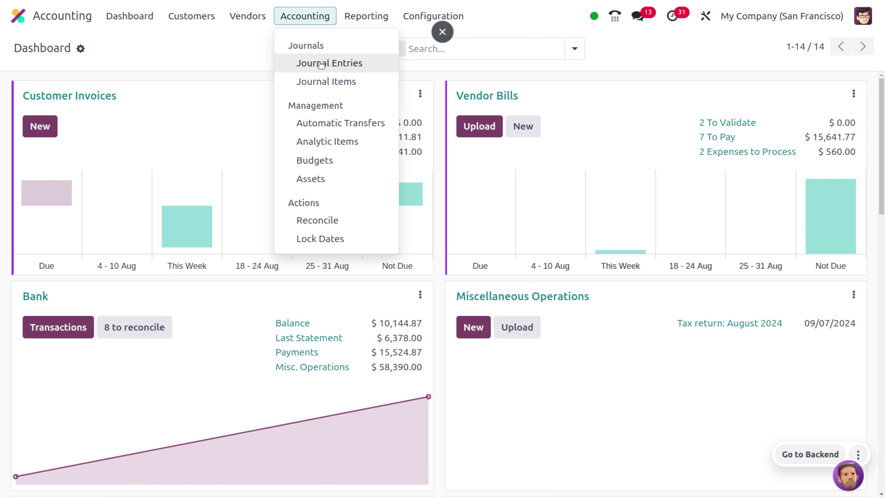
left_click(321, 64)
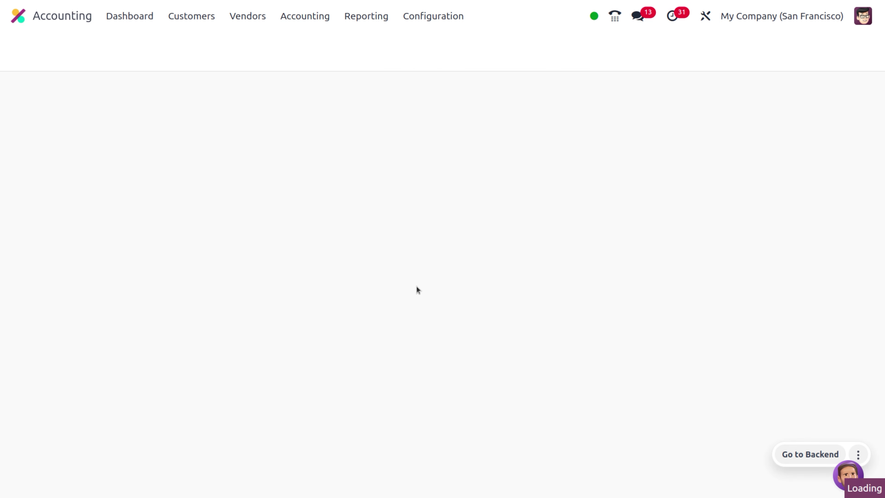